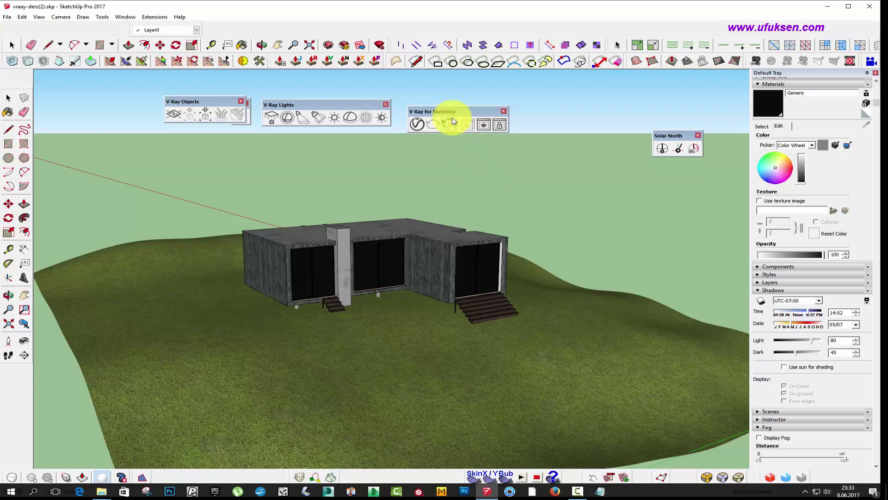
# - Show the V-Ray Asset Editor's SunLight settings and move the window left, beside the house
pyautogui.click(418, 124)
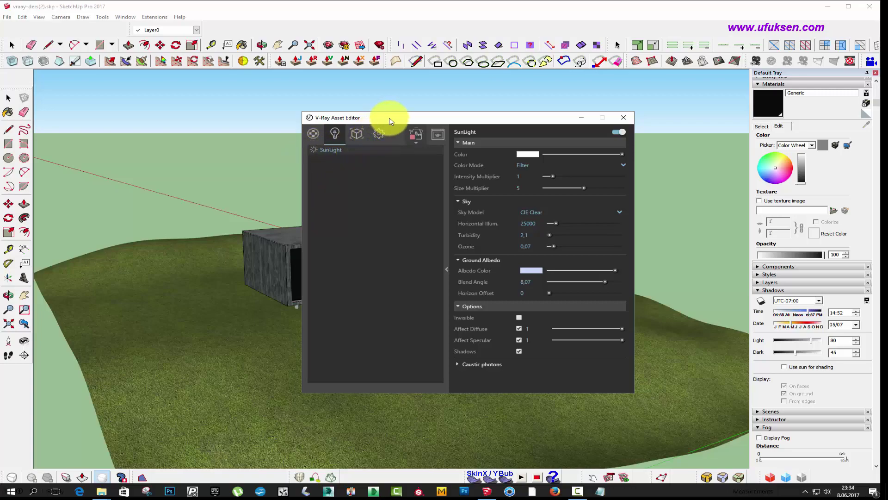
pyautogui.moveTo(389, 117); pyautogui.dragTo(299, 110)
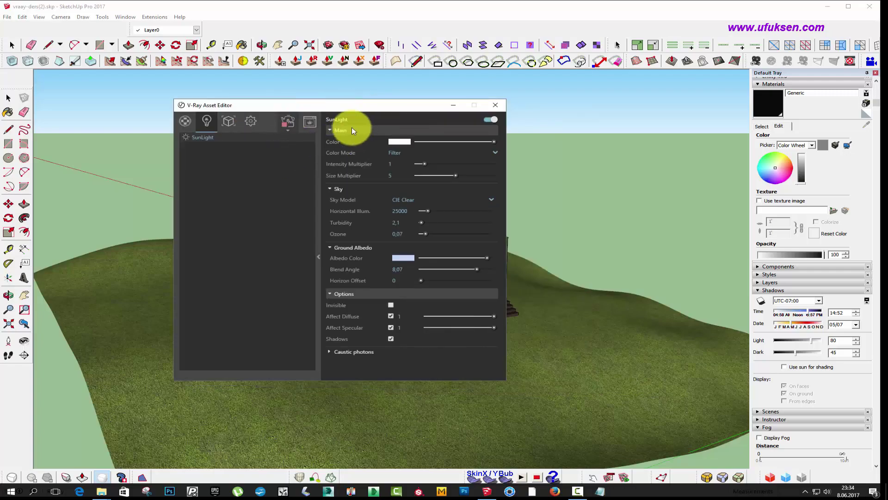
pyautogui.click(490, 120)
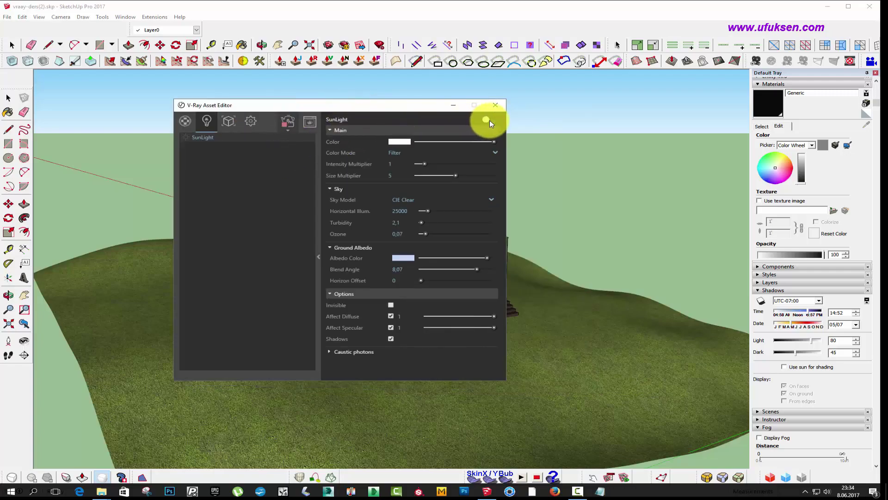
pyautogui.moveTo(407, 100); pyautogui.dragTo(261, 96)
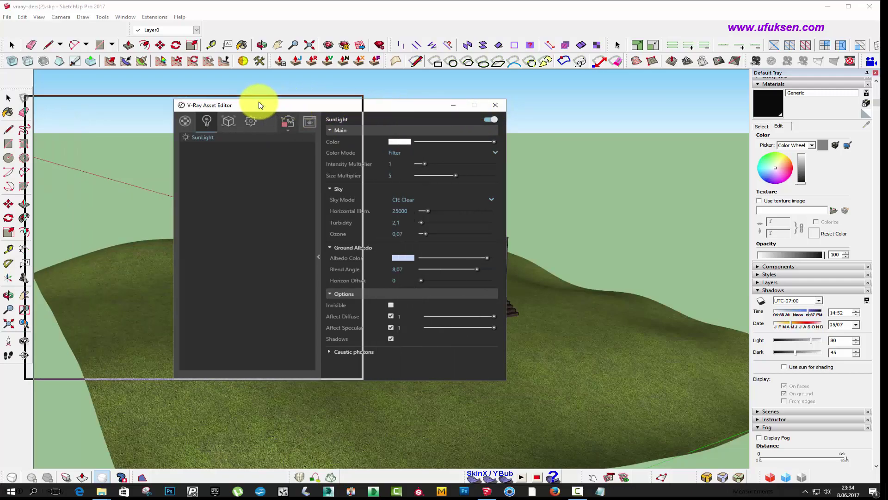
# - Start the 800x450 interactive V-Ray render and bring the Asset Editor back to the SunLight
pyautogui.click(143, 117)
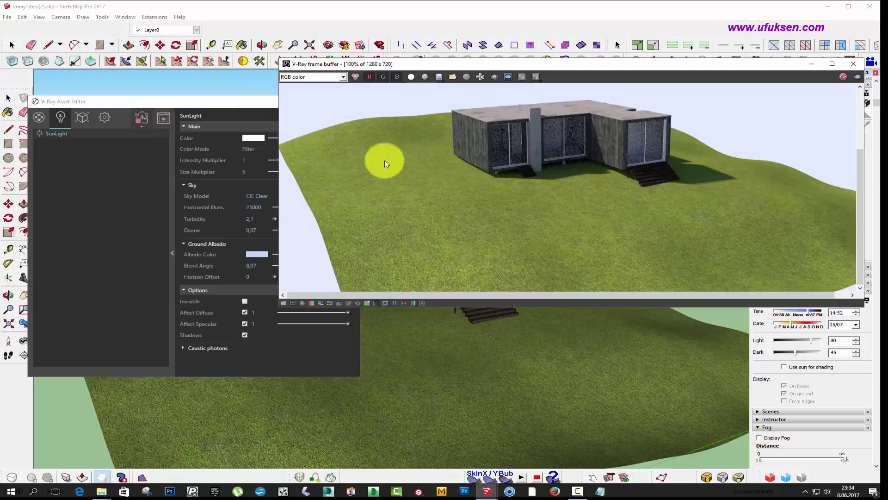
pyautogui.moveTo(561, 367)
pyautogui.mouseDown(button='middle')
pyautogui.moveTo(506, 299)
pyautogui.moveTo(511, 327)
pyautogui.mouseUp(button='middle')
pyautogui.click(105, 118)
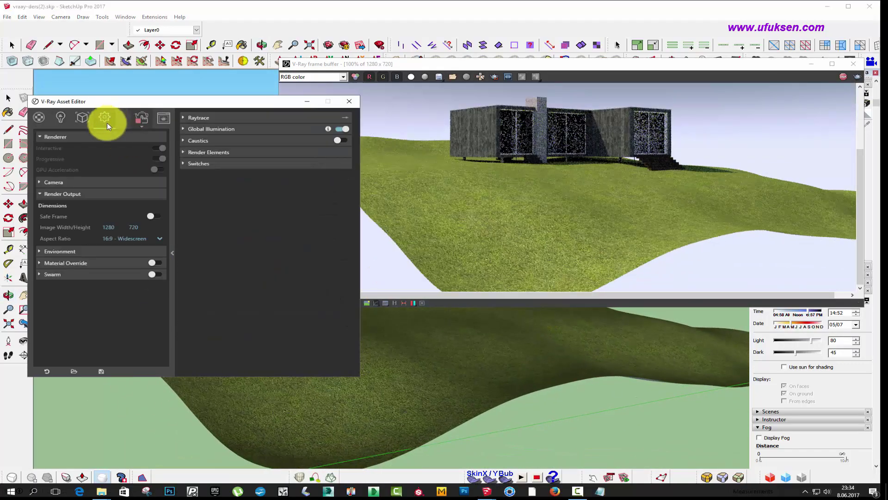
pyautogui.click(48, 373)
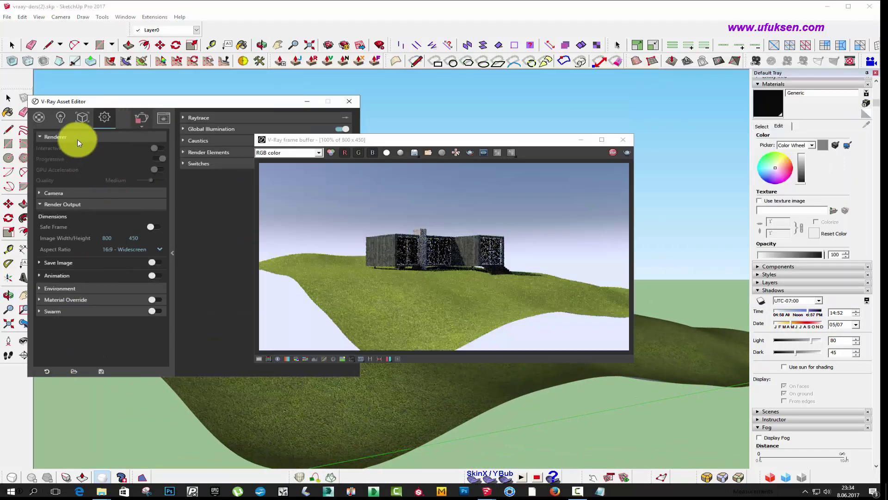
pyautogui.click(60, 119)
pyautogui.moveTo(394, 140); pyautogui.dragTo(495, 122)
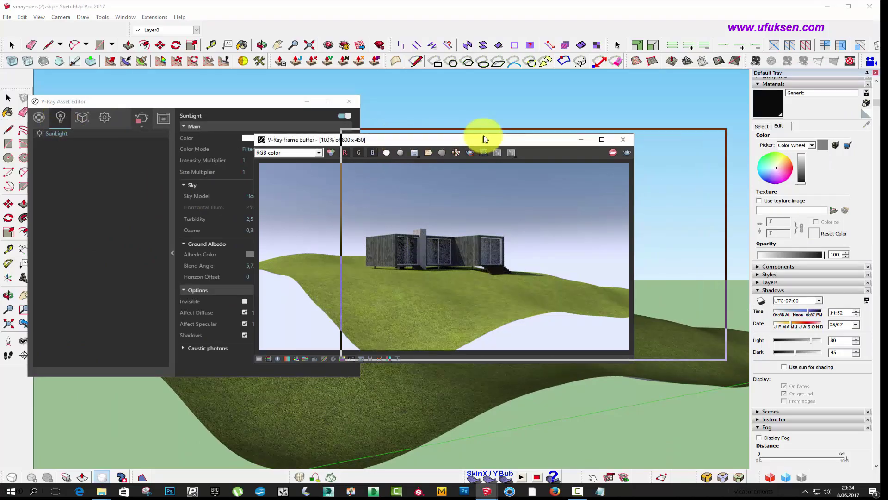
# - Pan and orbit the view so the hillside house faces the camera from the front
pyautogui.scroll(3, 533, 394)
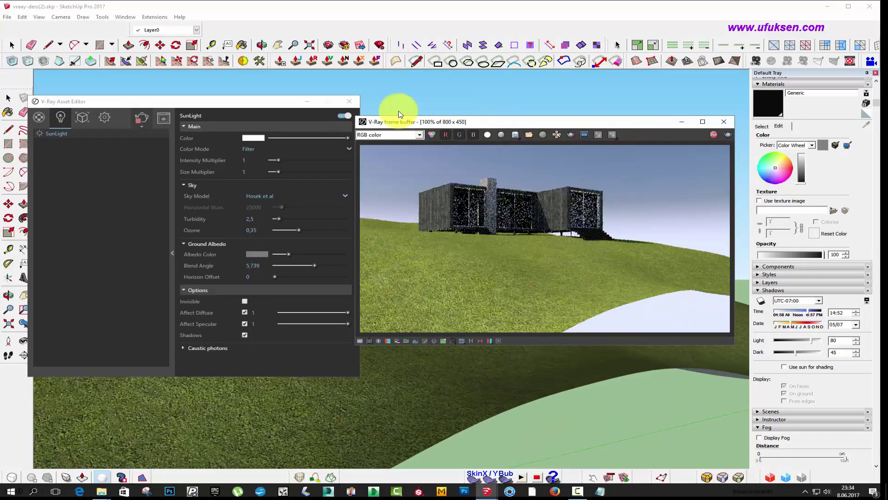
pyautogui.click(277, 45)
pyautogui.moveTo(525, 373); pyautogui.dragTo(472, 381)
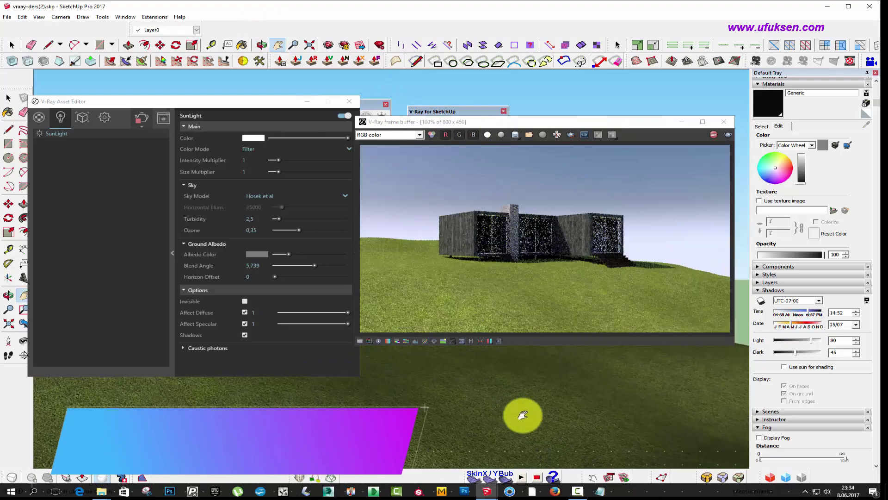
pyautogui.moveTo(472, 380)
pyautogui.mouseDown(button='middle')
pyautogui.moveTo(553, 396)
pyautogui.moveTo(555, 363)
pyautogui.mouseUp(button='middle')
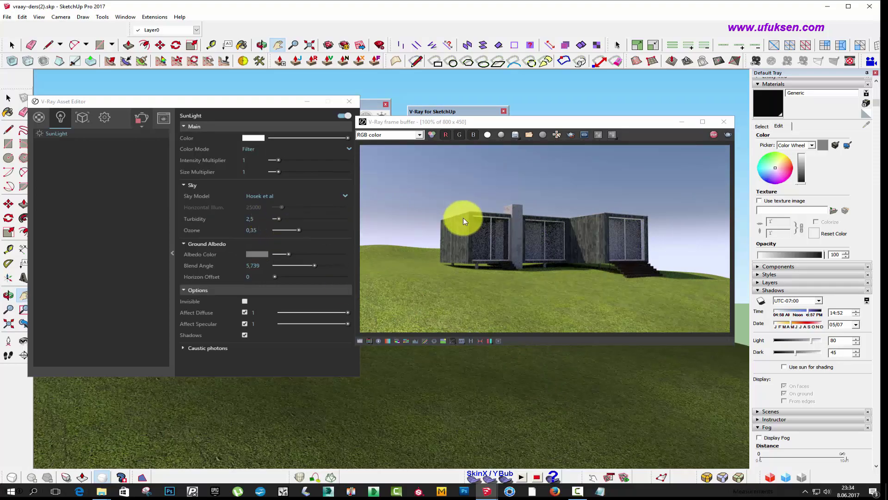
pyautogui.moveTo(547, 386)
pyautogui.mouseDown(button='middle')
pyautogui.moveTo(429, 379)
pyautogui.moveTo(545, 390)
pyautogui.moveTo(523, 387)
pyautogui.moveTo(505, 367)
pyautogui.mouseUp(button='middle')
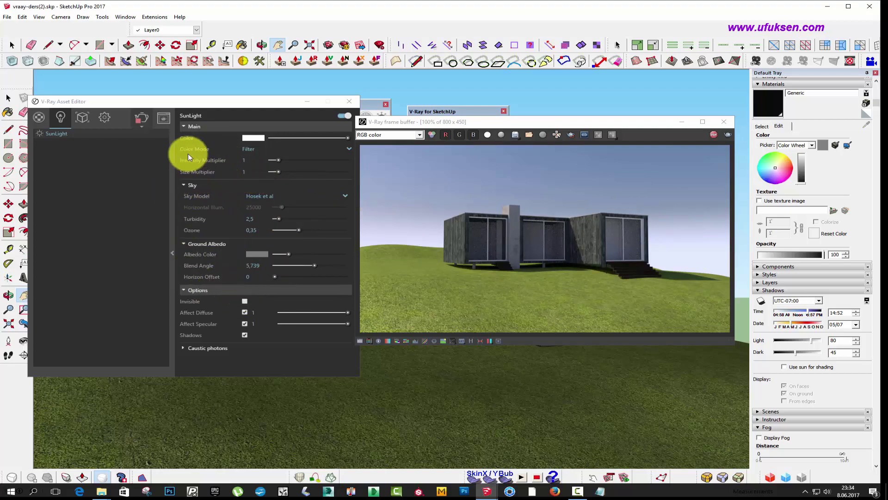
pyautogui.click(342, 115)
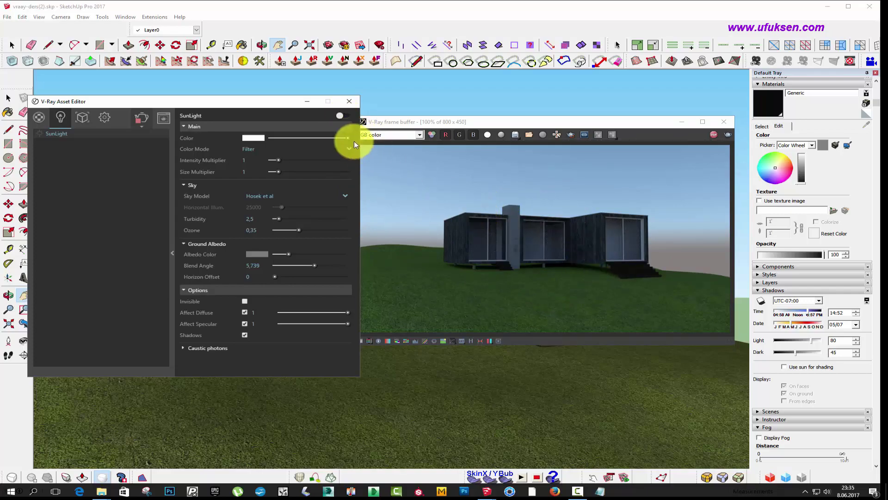
pyautogui.click(341, 116)
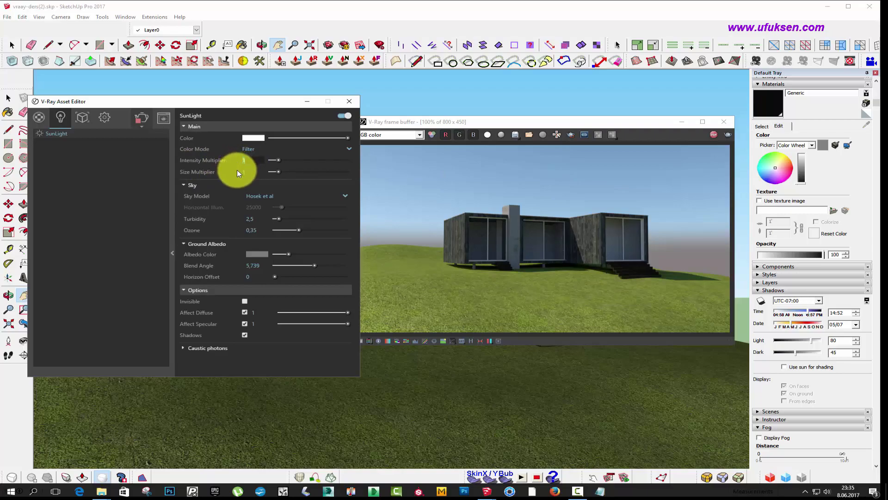
pyautogui.moveTo(251, 160)
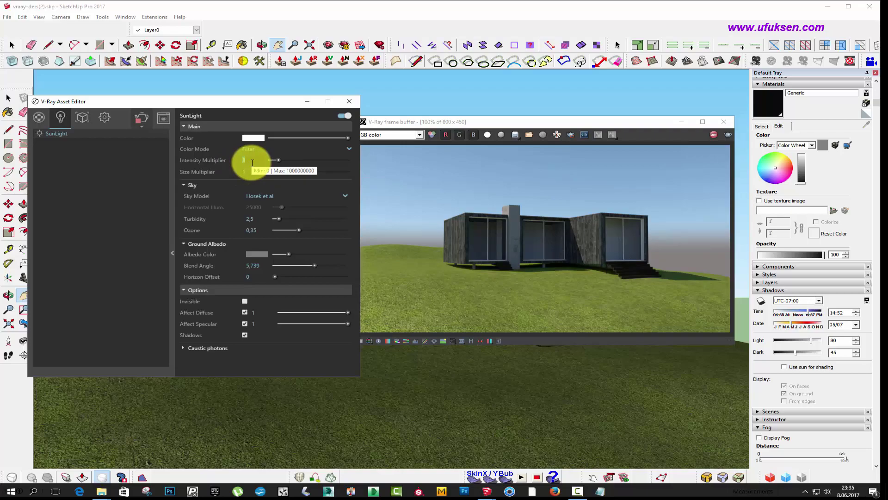
pyautogui.write('2')
pyautogui.press('Return')
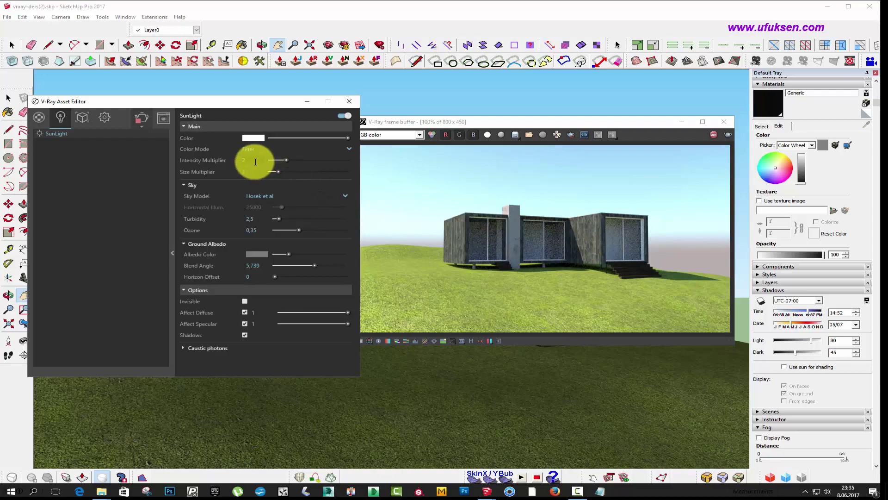
pyautogui.doubleClick(241, 162)
pyautogui.write('1')
pyautogui.press('Return')
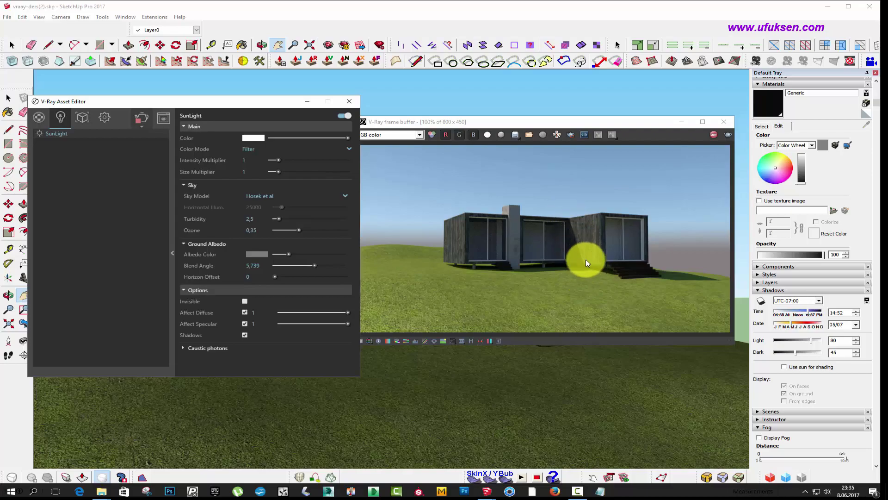
# - Try sun size multipliers 3 and 1 from a higher view, then settle on 10
pyautogui.click(247, 173)
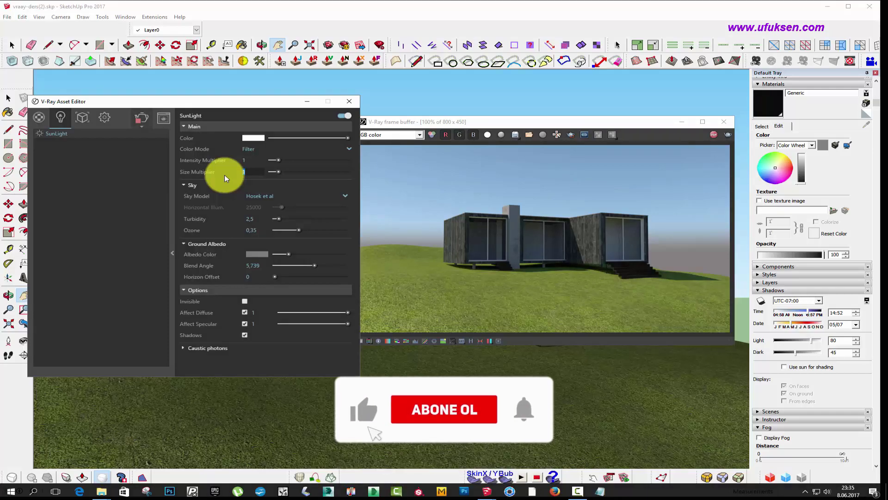
pyautogui.write('3')
pyautogui.press('Return')
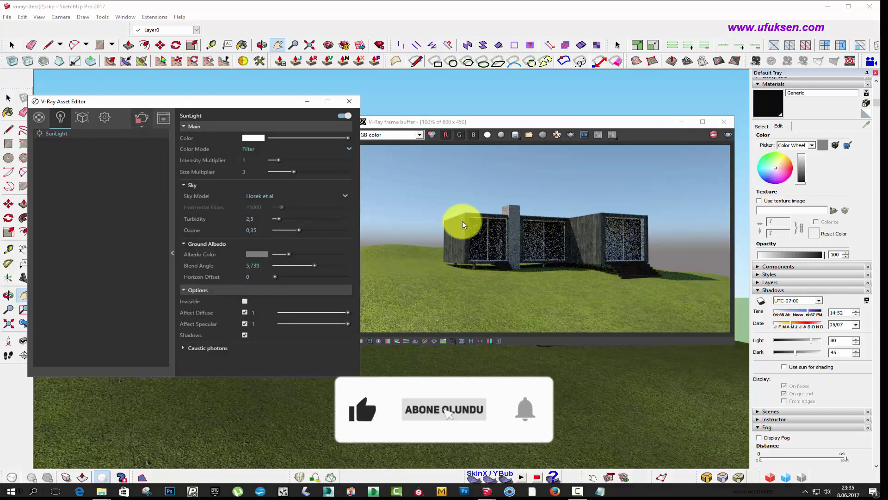
pyautogui.moveTo(631, 423); pyautogui.dragTo(595, 383, button='middle')
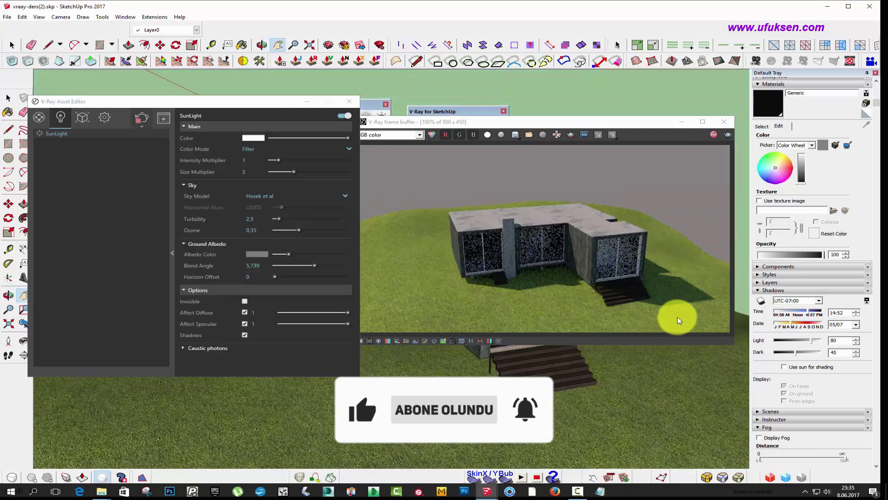
pyautogui.doubleClick(242, 174)
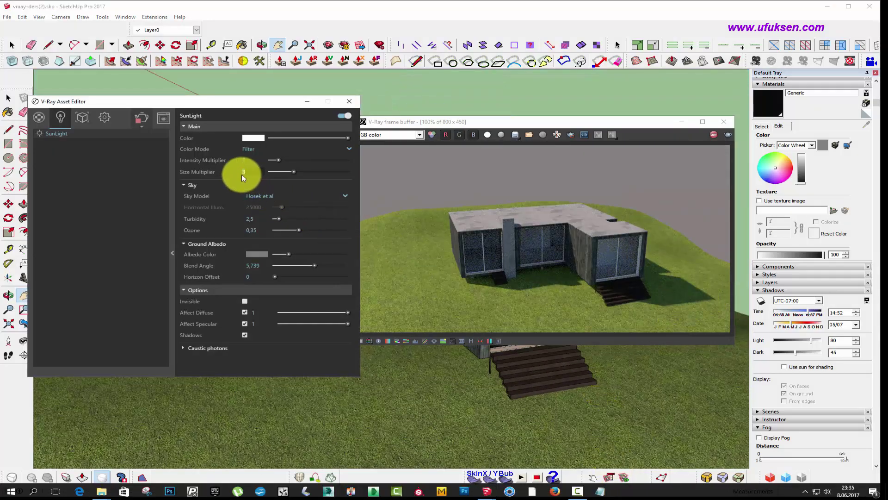
pyautogui.write('1')
pyautogui.press('Return')
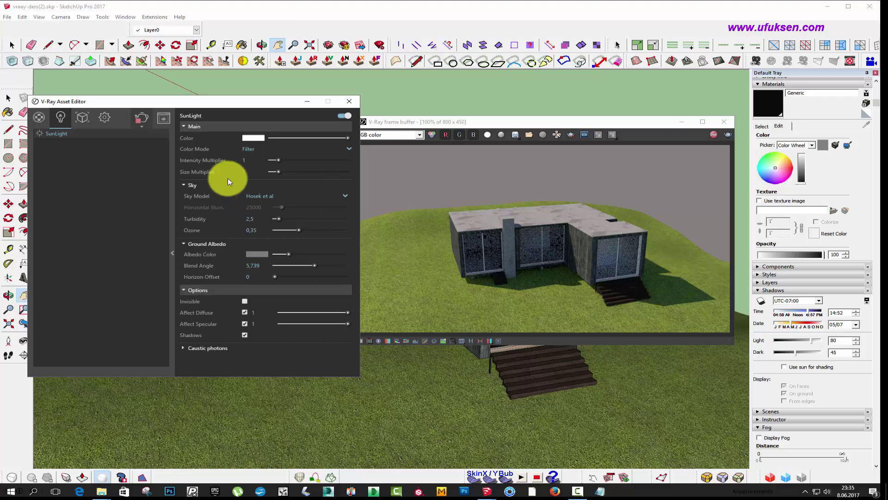
pyautogui.write('10')
pyautogui.press('Return')
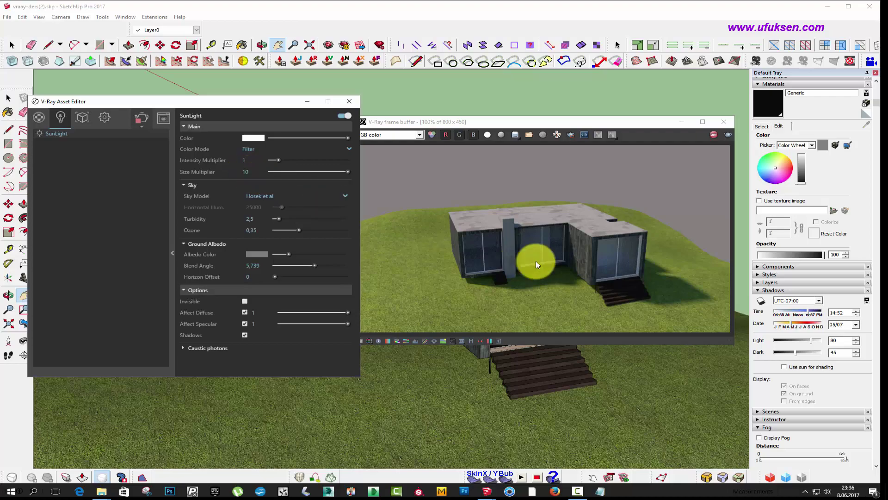
pyautogui.scroll(2, 622, 305)
pyautogui.scroll(-2, 575, 293)
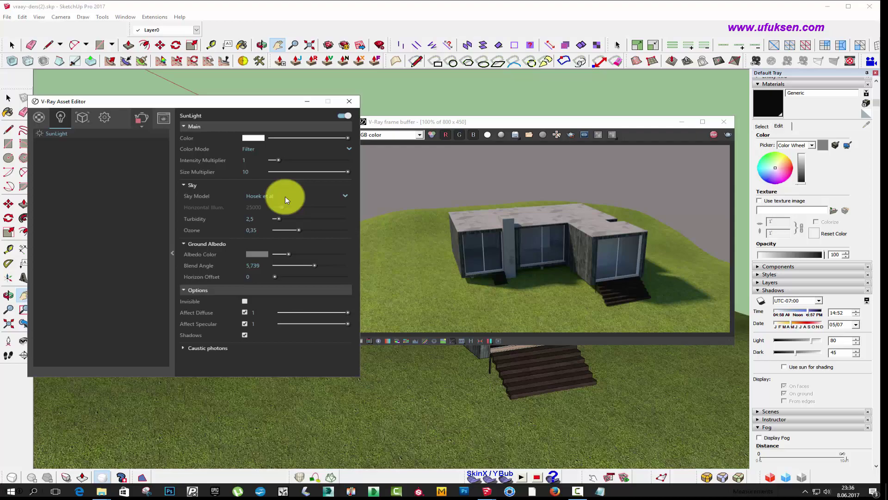
# - Compare CIE Clear and CIE Overcast skies, orbiting down to an eye-level view of the house
pyautogui.click(343, 194)
pyautogui.click(267, 215)
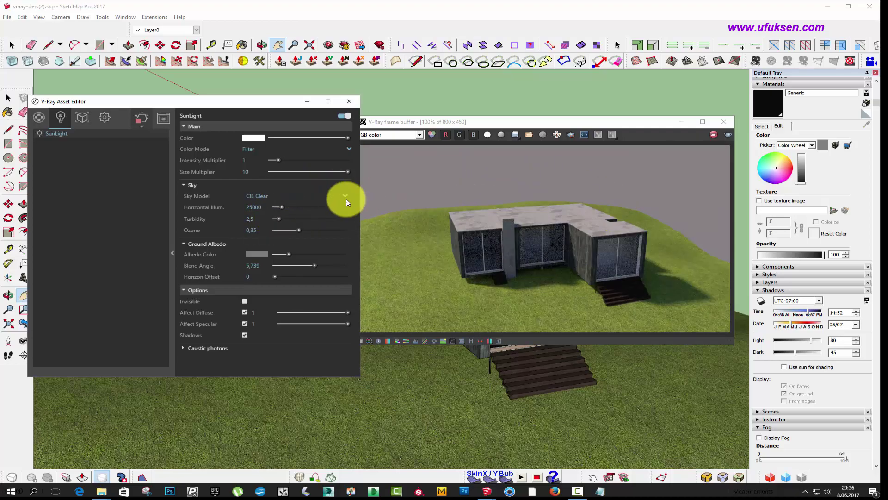
pyautogui.click(348, 195)
pyautogui.click(282, 228)
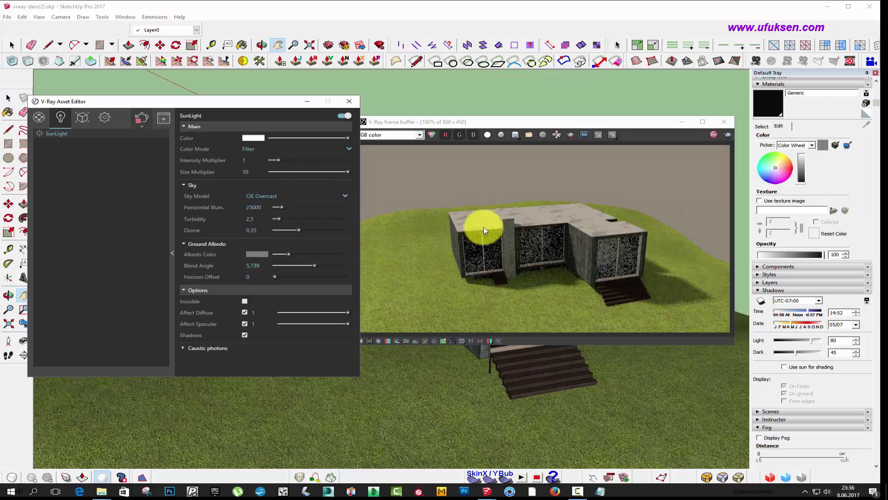
pyautogui.moveTo(578, 257)
pyautogui.mouseDown(button='middle')
pyautogui.moveTo(680, 372)
pyautogui.moveTo(636, 367)
pyautogui.moveTo(631, 383)
pyautogui.moveTo(646, 396)
pyautogui.moveTo(664, 382)
pyautogui.mouseUp(button='middle')
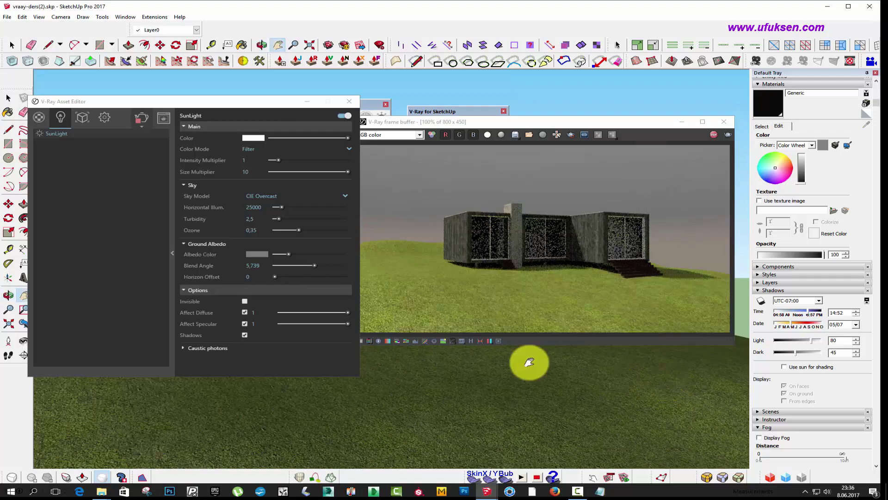
pyautogui.click(345, 196)
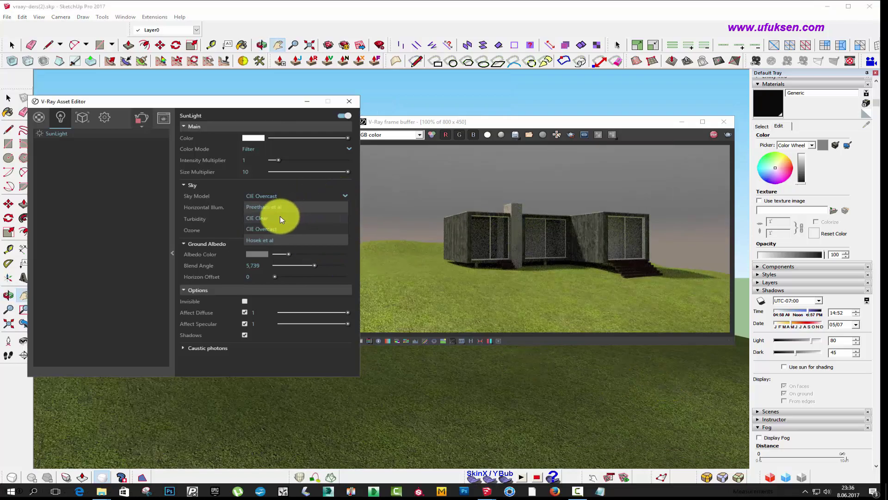
pyautogui.click(261, 217)
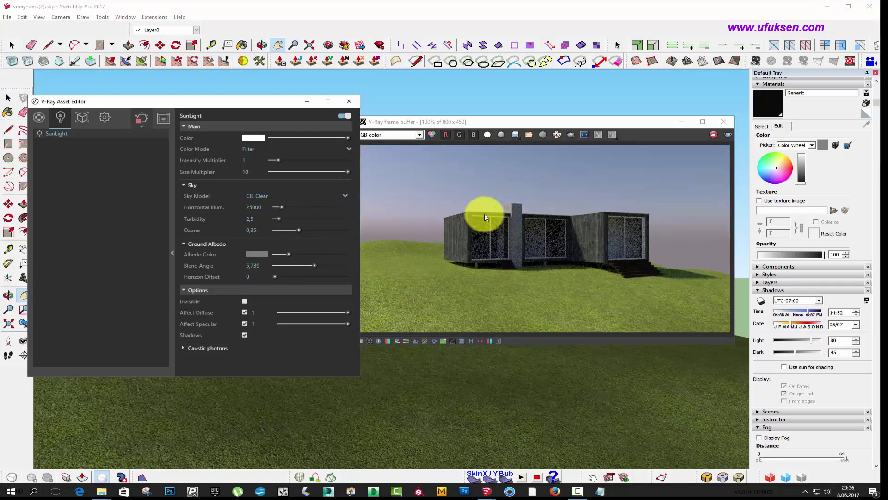
# - Preview the CIE Overcast and Preetham et al sky models, then keep CIE Clear
pyautogui.click(342, 195)
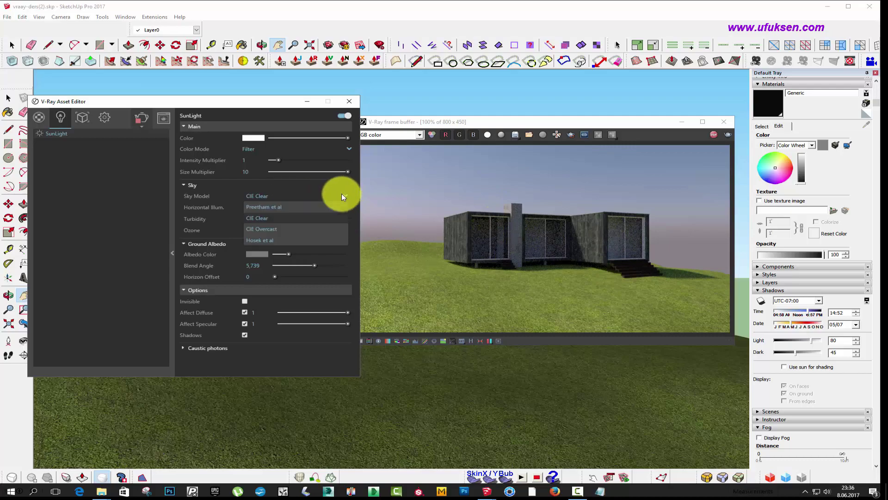
pyautogui.click(263, 229)
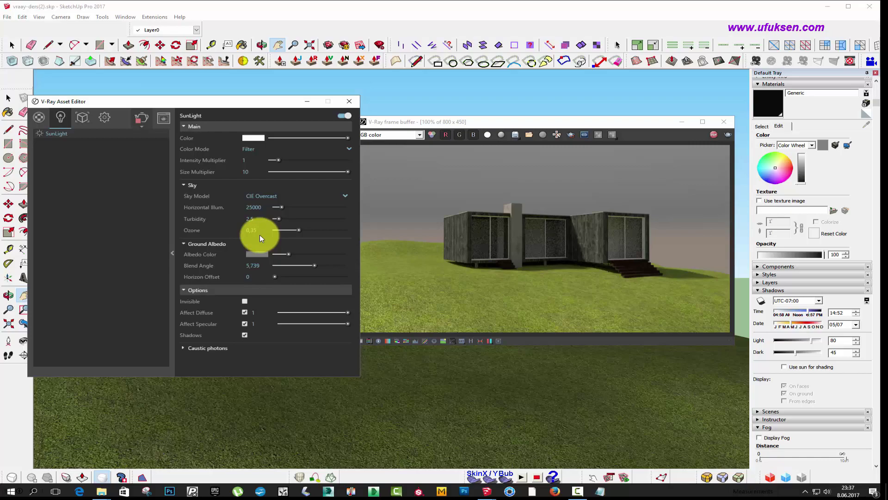
pyautogui.click(345, 195)
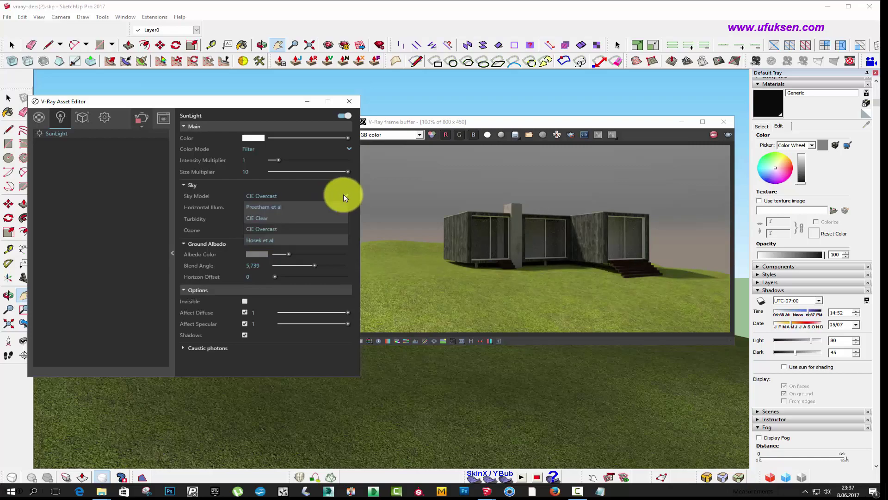
pyautogui.click(256, 207)
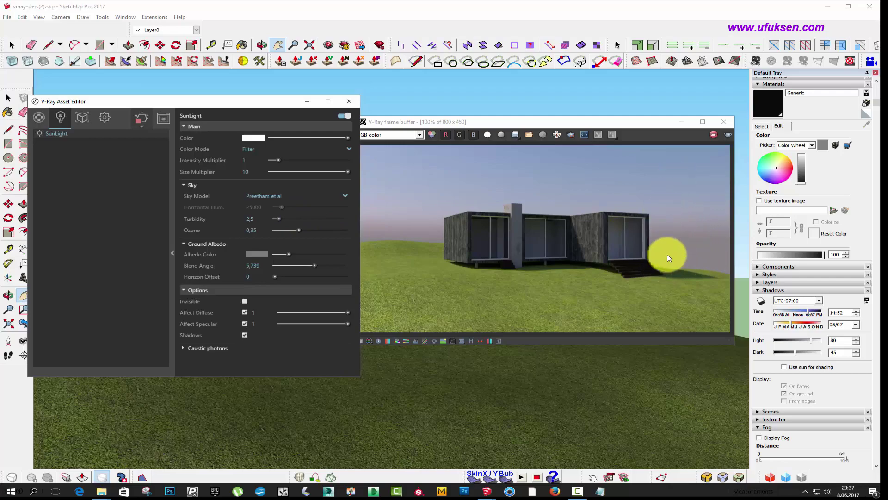
pyautogui.click(344, 195)
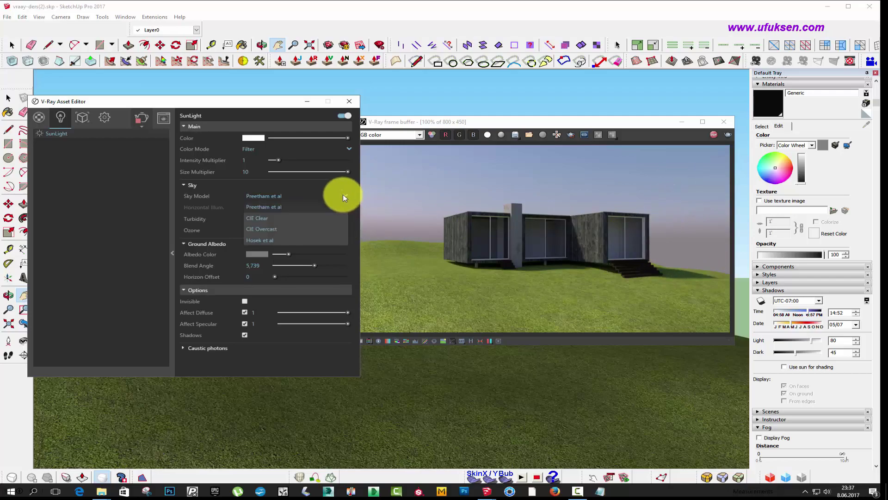
pyautogui.click(273, 219)
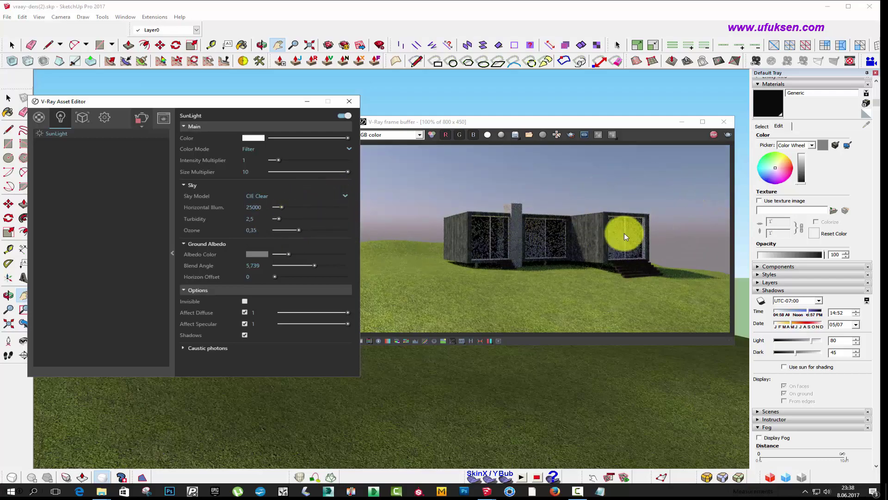
pyautogui.click(344, 196)
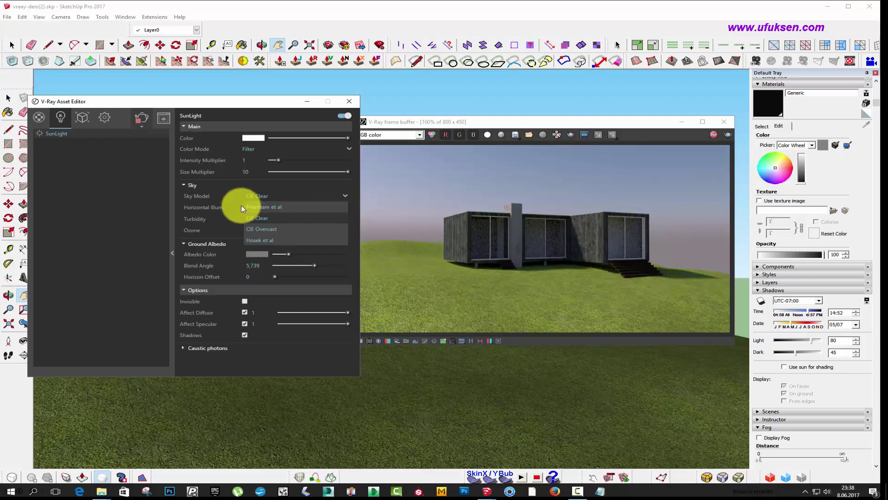
pyautogui.click(265, 206)
pyautogui.click(348, 193)
pyautogui.click(265, 217)
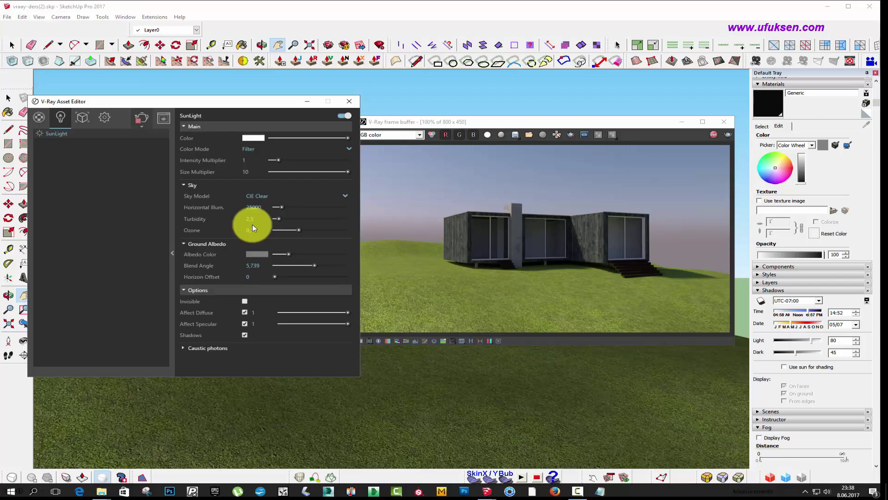
# - Preview a hazier sky at turbidity 7.7, then set turbidity to 2.7
pyautogui.click(324, 220)
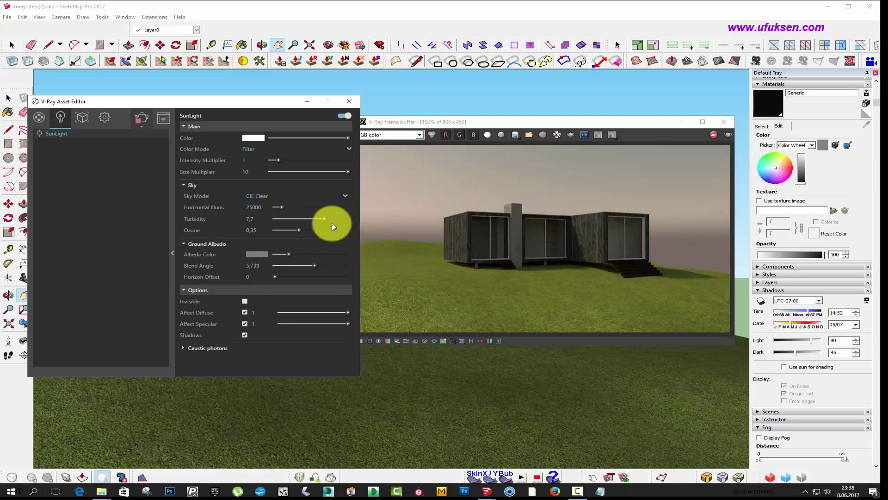
pyautogui.click(280, 218)
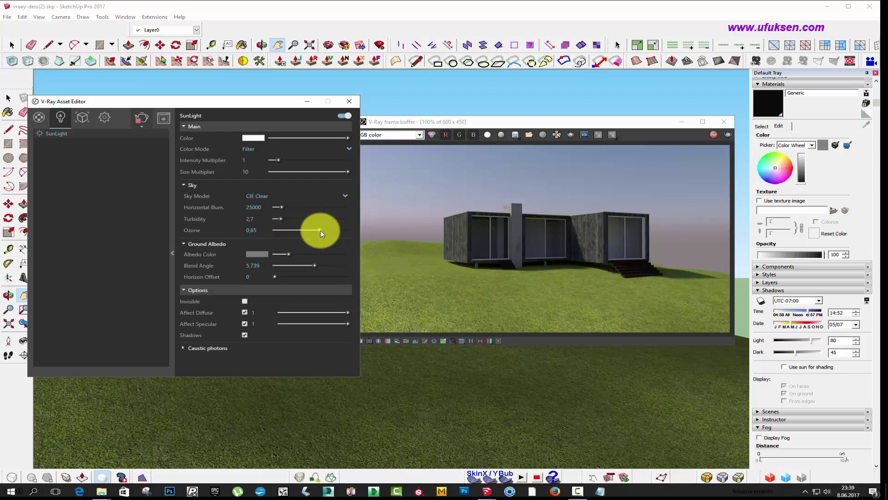
# - Drag the sky Ozone slider down to 0.24
pyautogui.moveTo(320, 230)
pyautogui.mouseDown()
pyautogui.moveTo(334, 230)
pyautogui.moveTo(275, 229)
pyautogui.moveTo(291, 232)
pyautogui.mouseUp()
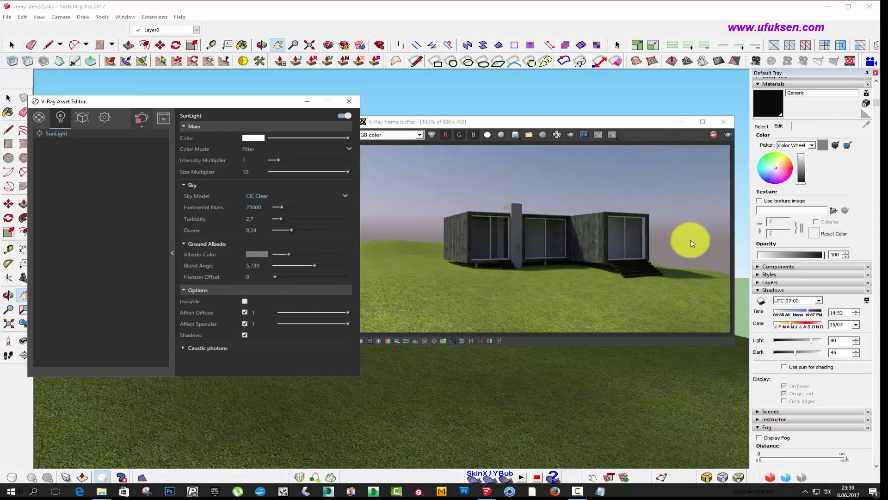
# - Try a bright green ground albedo colour with blend angles 0.29 and 8.34
pyautogui.click(264, 256)
pyautogui.click(157, 148)
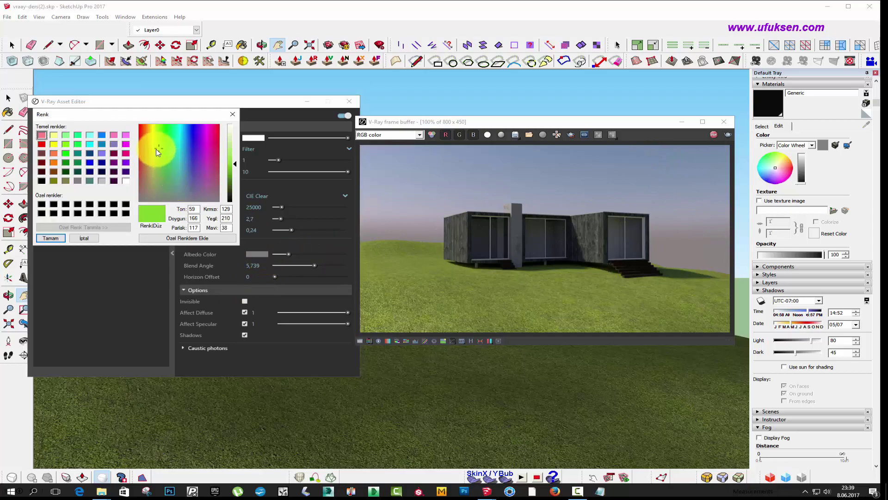
pyautogui.click(50, 237)
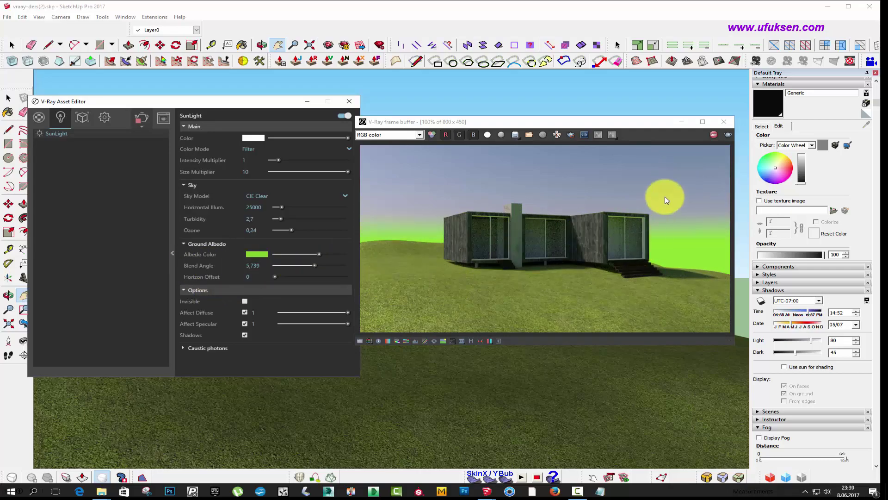
pyautogui.moveTo(315, 266); pyautogui.dragTo(276, 265)
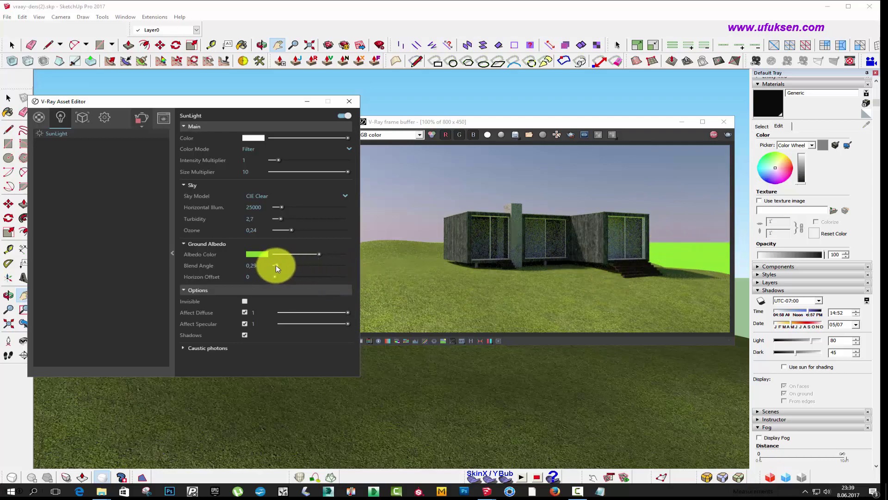
pyautogui.moveTo(275, 266); pyautogui.dragTo(333, 265)
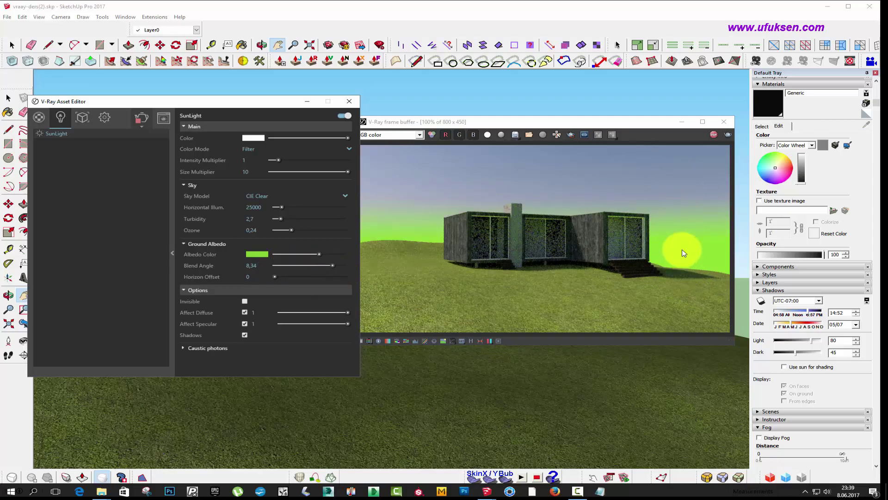
# - Set the ground albedo to pale lavender with a 4.55 blend angle
pyautogui.click(261, 254)
pyautogui.click(195, 135)
pyautogui.moveTo(232, 158); pyautogui.dragTo(234, 135)
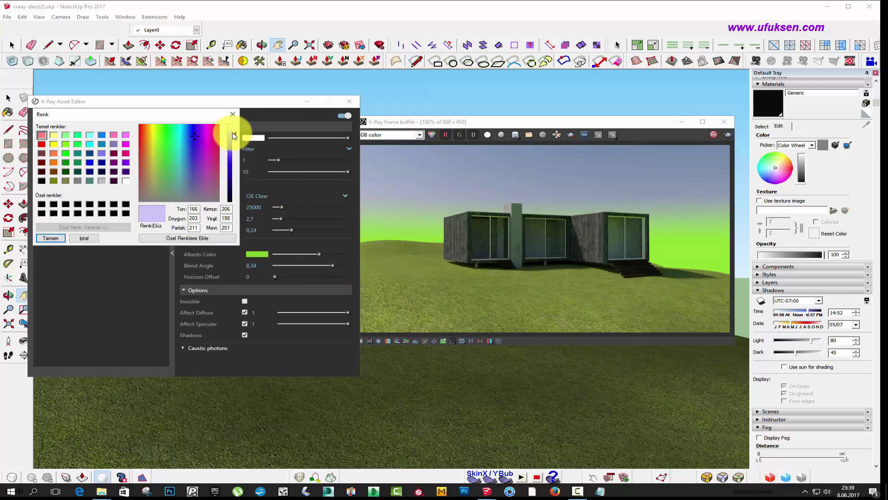
pyautogui.click(50, 238)
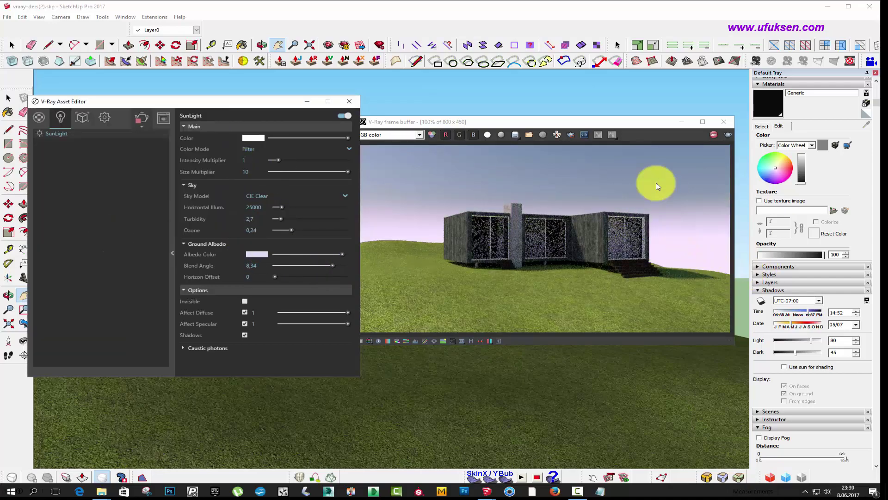
pyautogui.moveTo(333, 267); pyautogui.dragTo(629, 254)
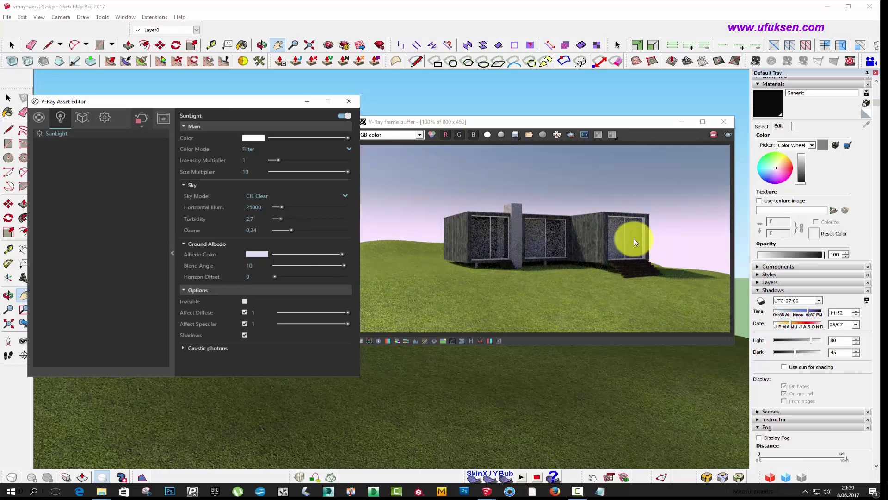
pyautogui.moveTo(337, 269); pyautogui.dragTo(306, 265)
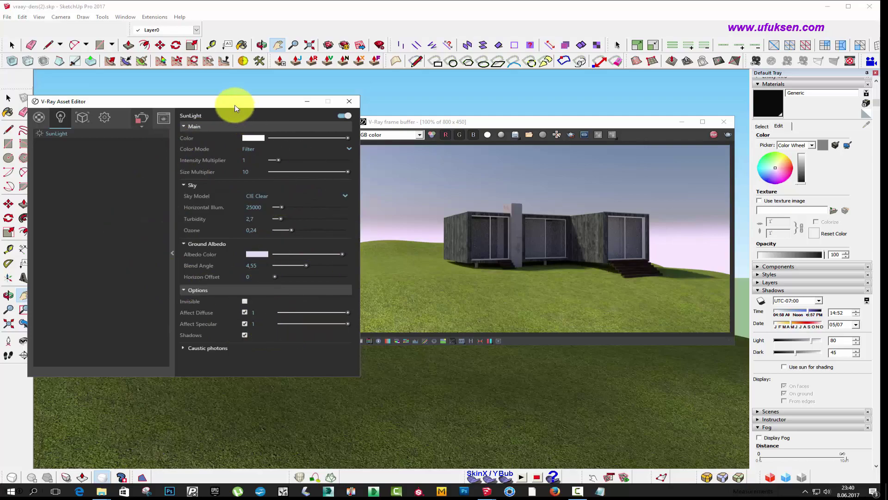
pyautogui.moveTo(238, 105); pyautogui.dragTo(284, 106)
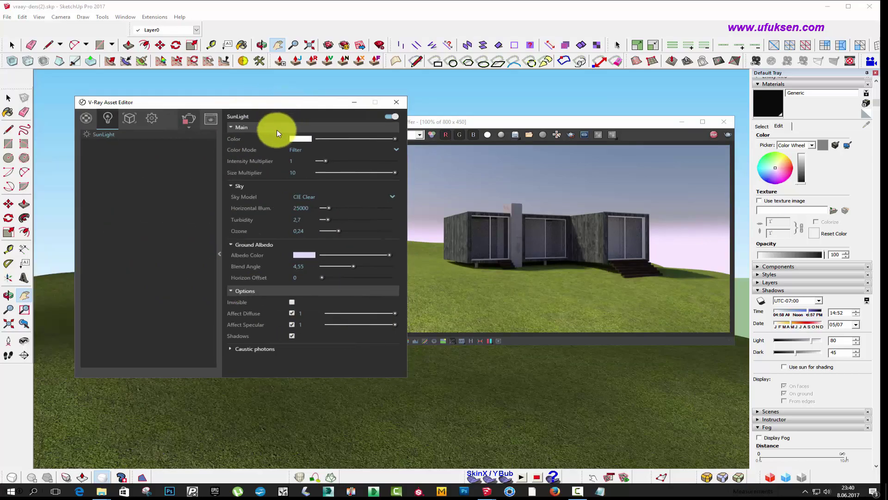